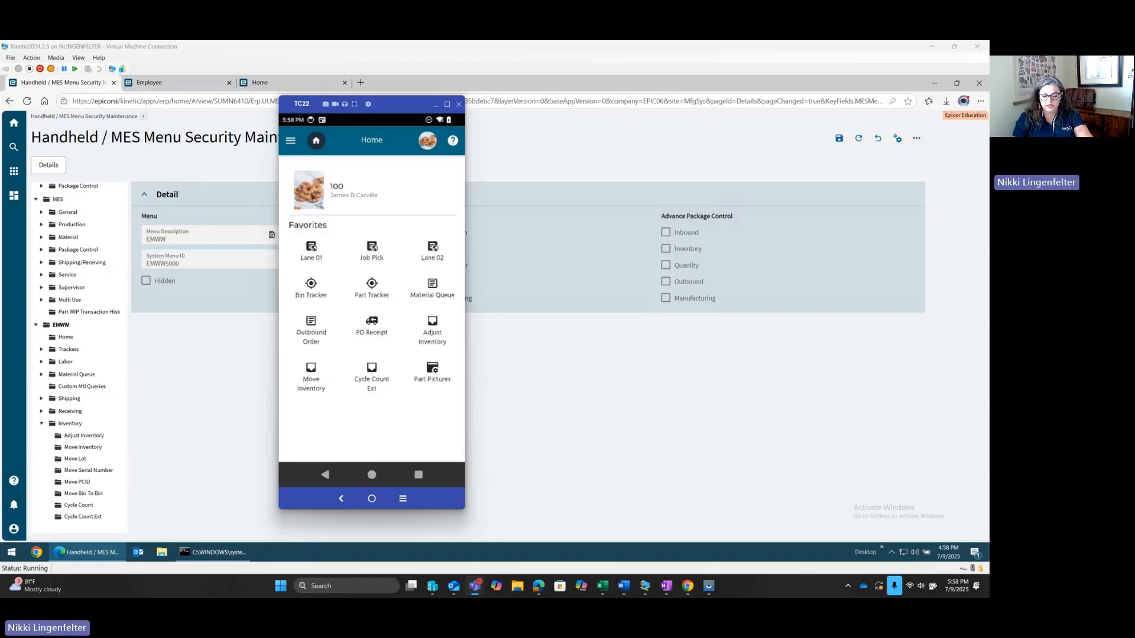
Step: Open General Settings on the handheld device and find the Use MES Menu Security option
scroll(345, 308, down, 1)
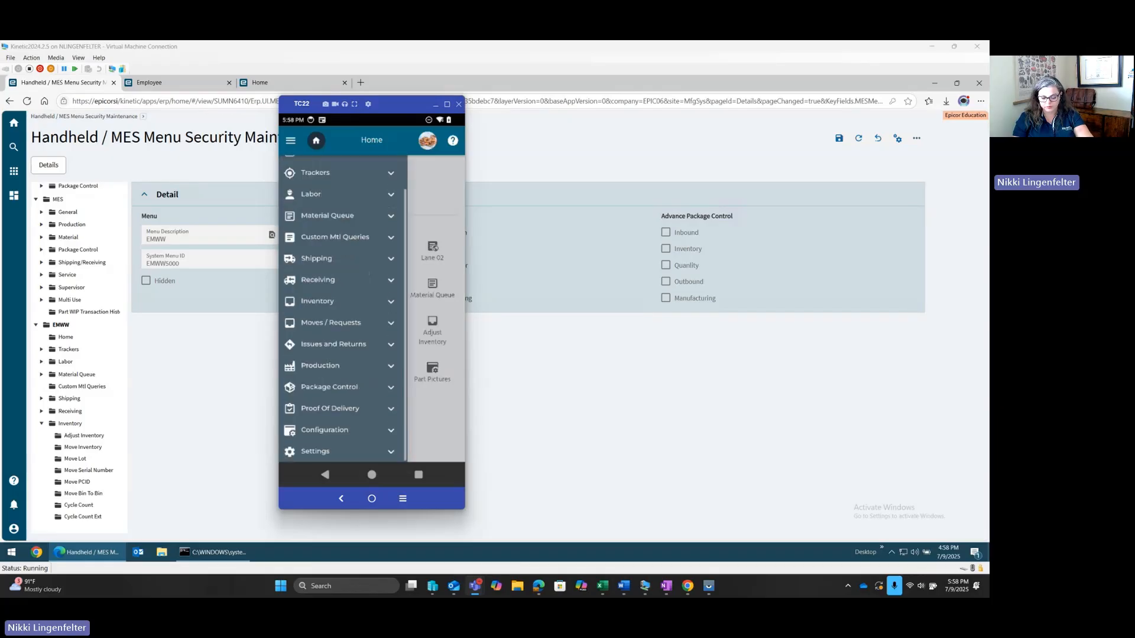
scroll(346, 307, up, 1)
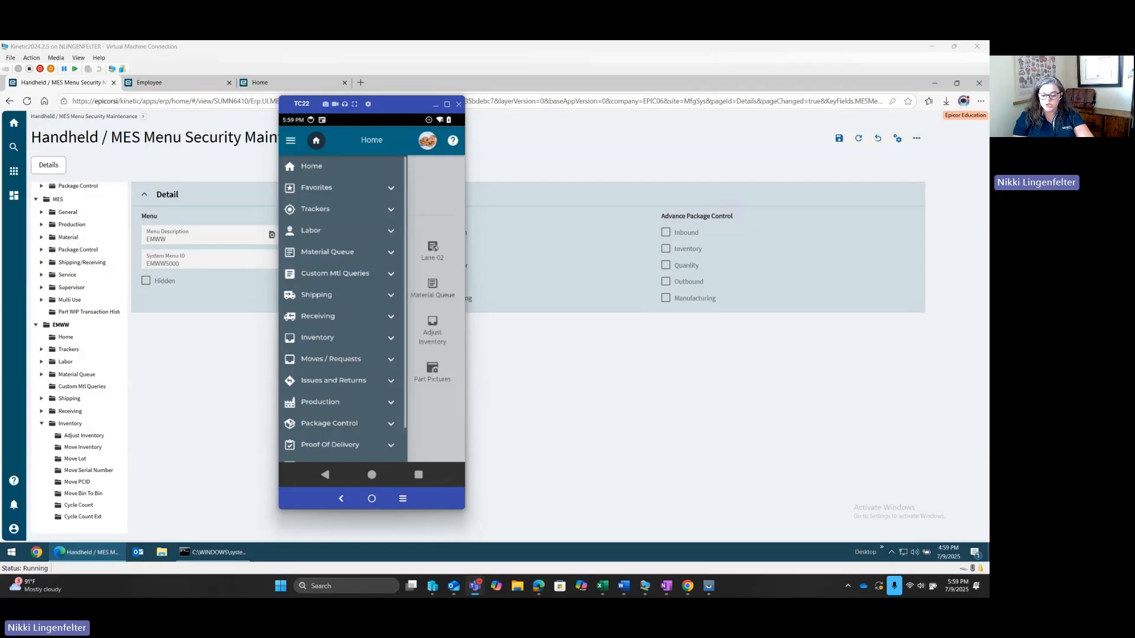
scroll(346, 307, down, 1)
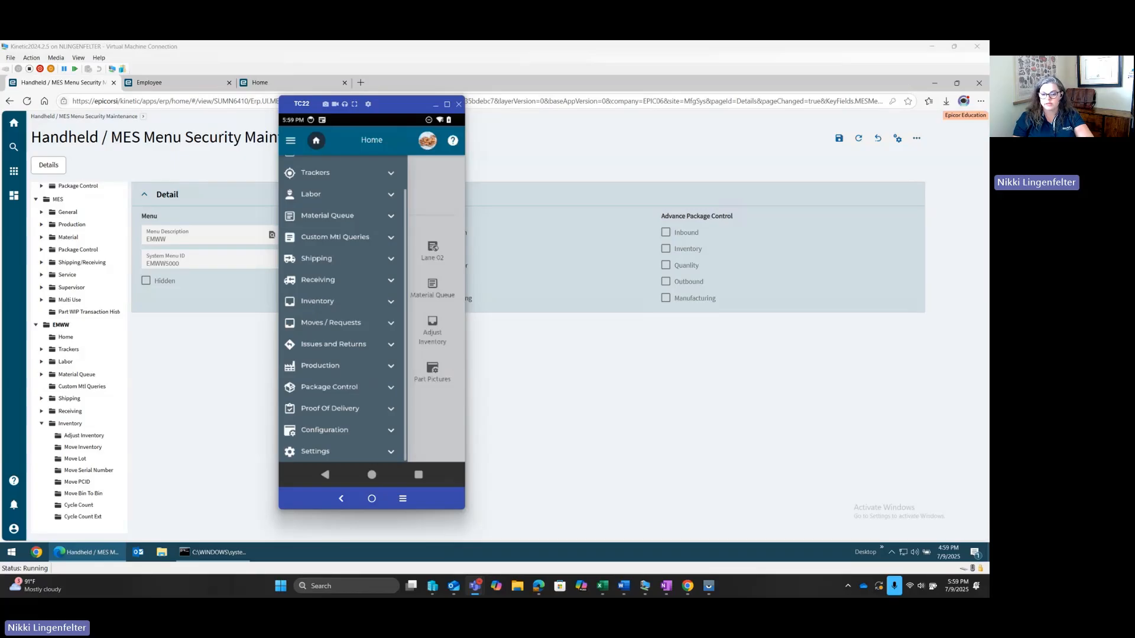
click(315, 451)
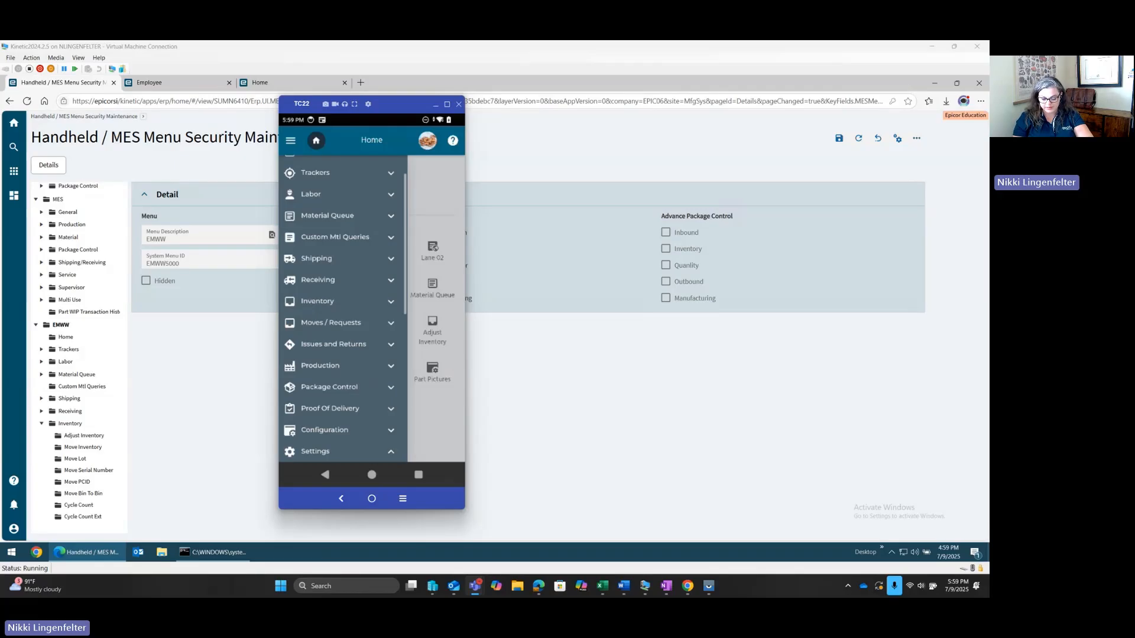
click(326, 349)
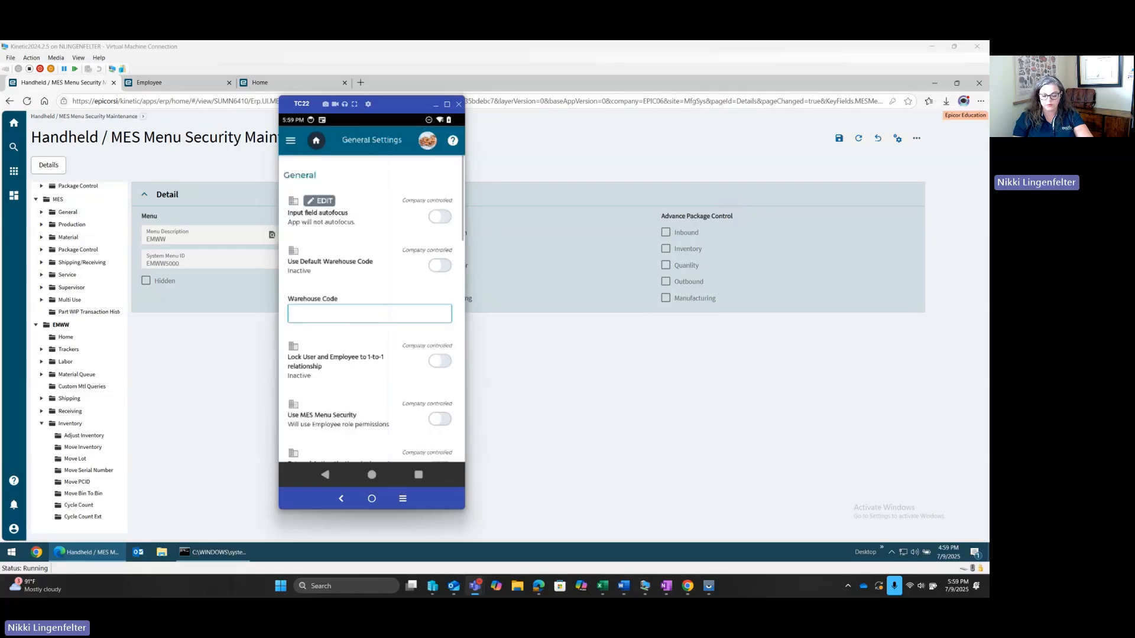
scroll(371, 307, down, 3)
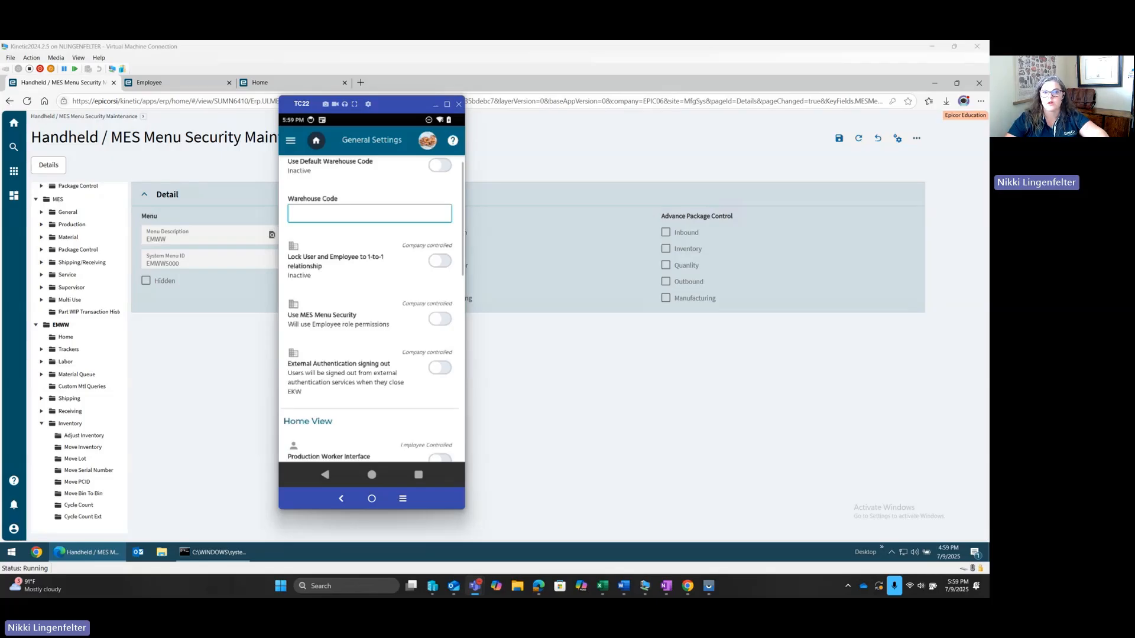
Step: Switch to Handheld / MES Menu Security Maintenance in Kinetic and collapse the Handheld MES, MES, Inventory and Settings branches of the menu tree
click(197, 159)
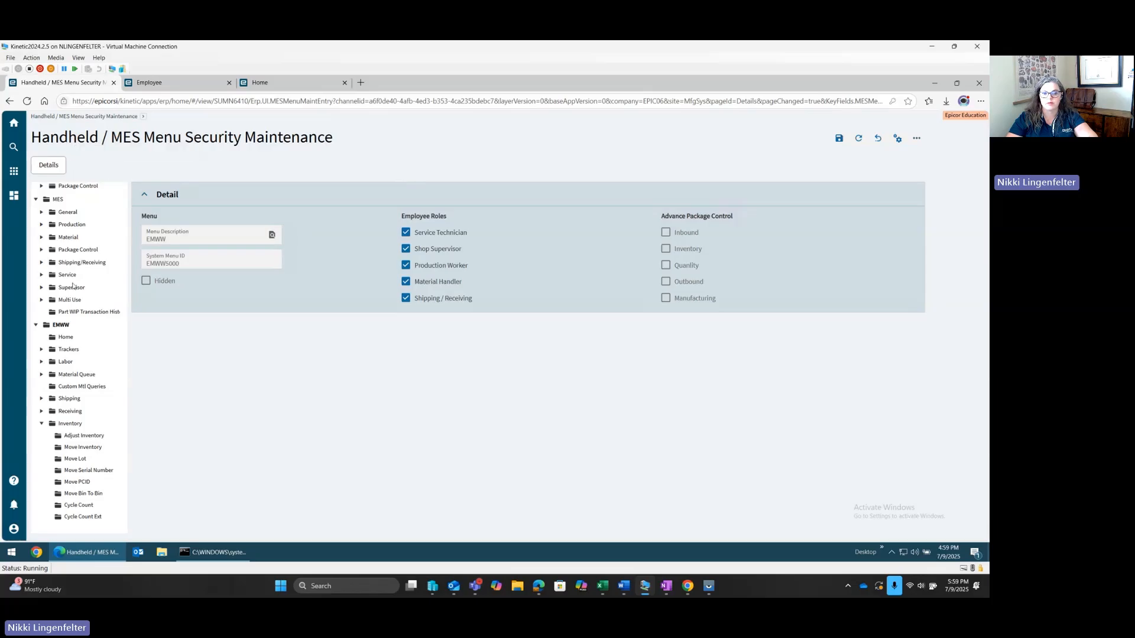
click(59, 324)
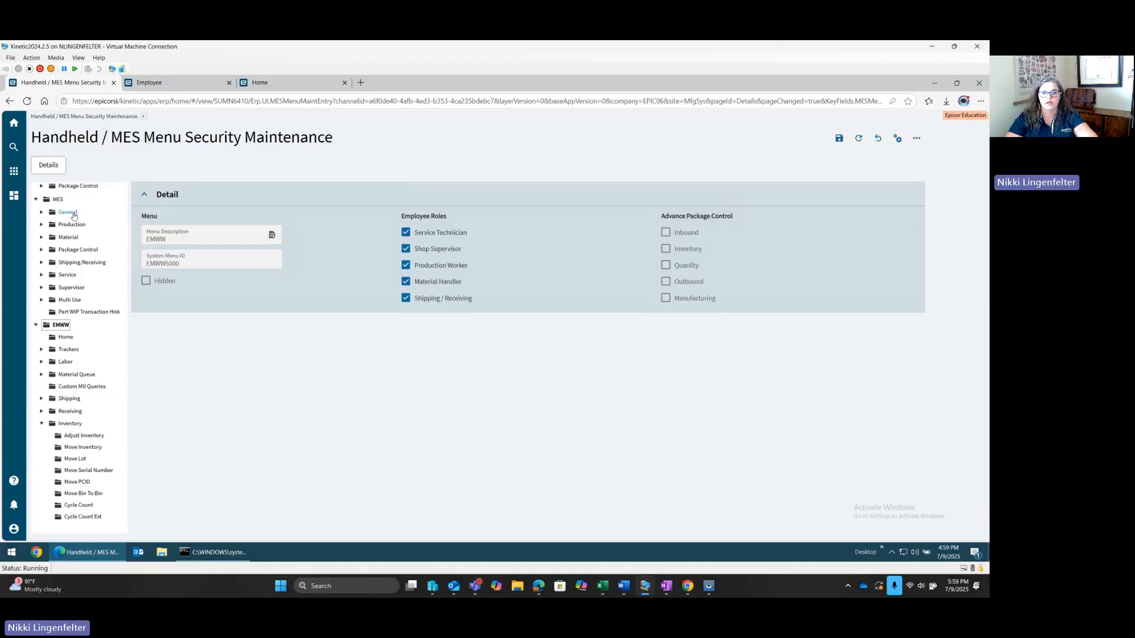
scroll(55, 220, up, 1)
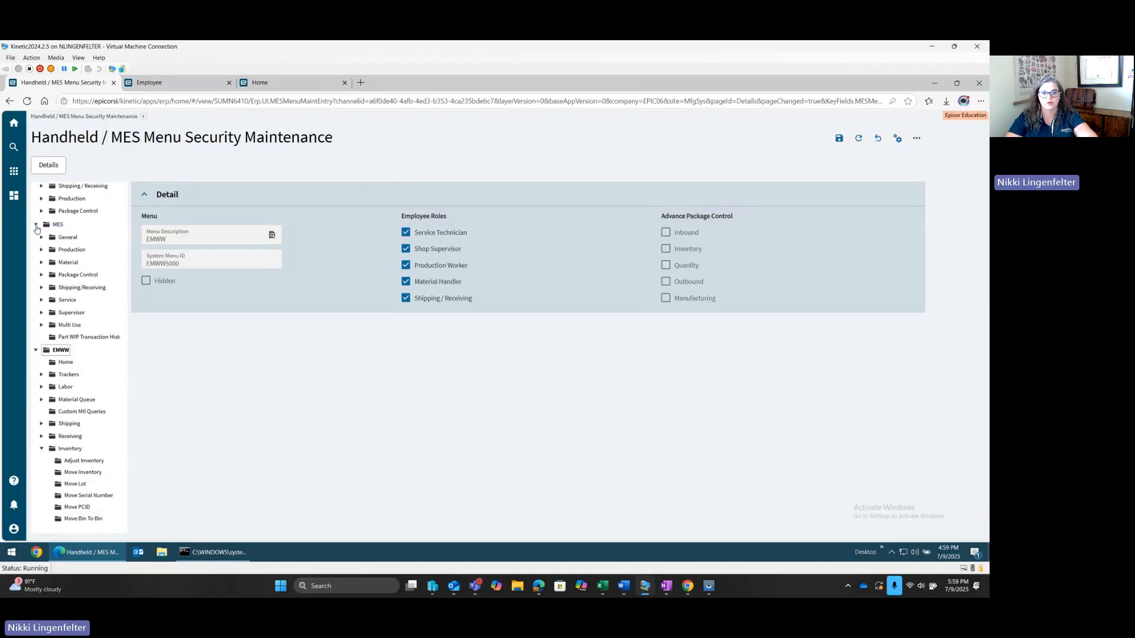
click(36, 225)
scroll(36, 199, up, 1)
click(36, 190)
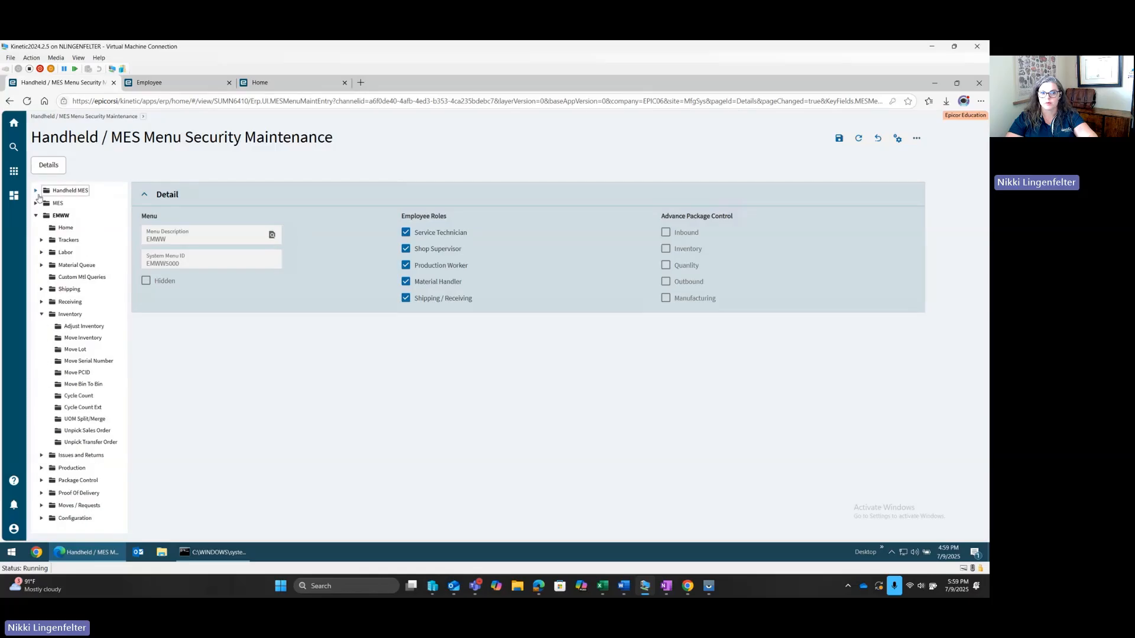
click(60, 216)
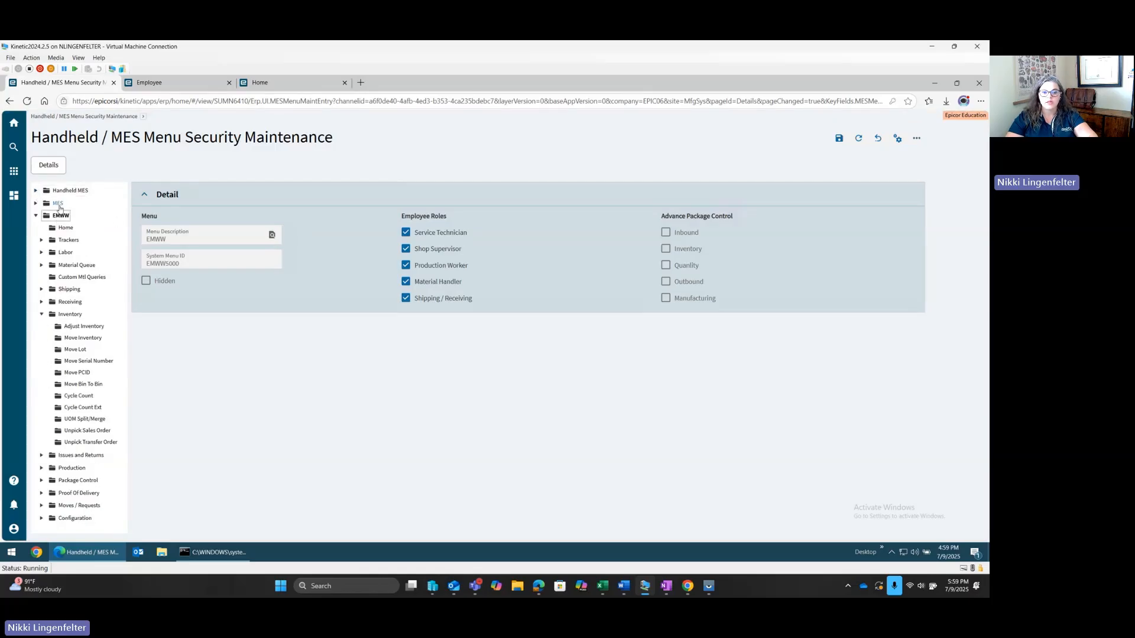
click(41, 314)
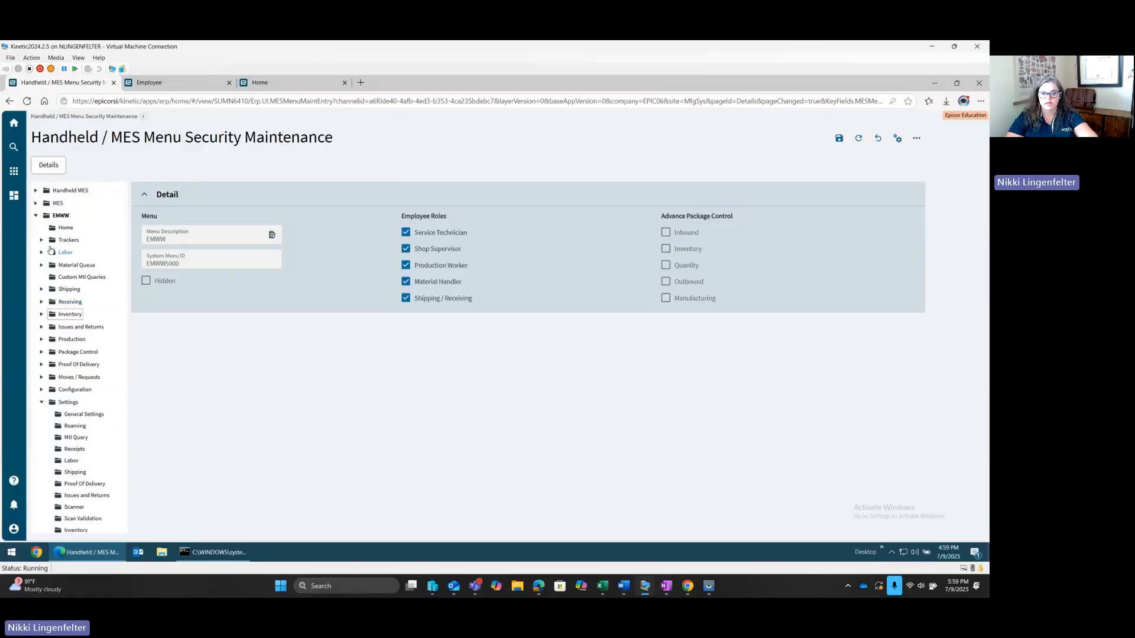
click(41, 402)
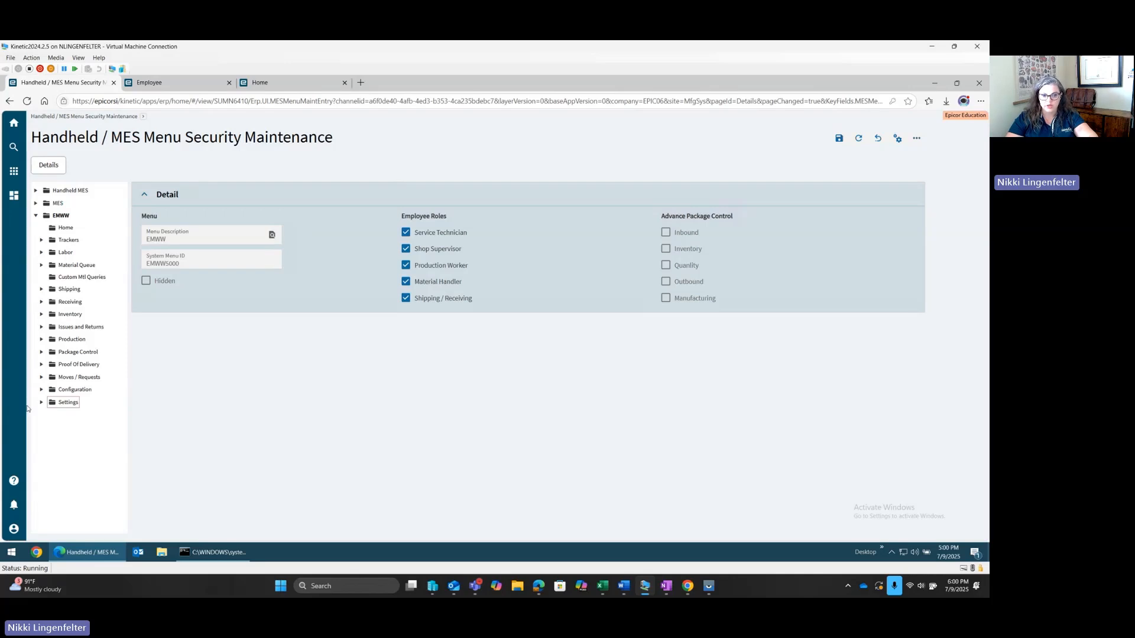
Step: Compare the employee roles of the EMWW menu entry with the roles checked on the open employee record
click(60, 216)
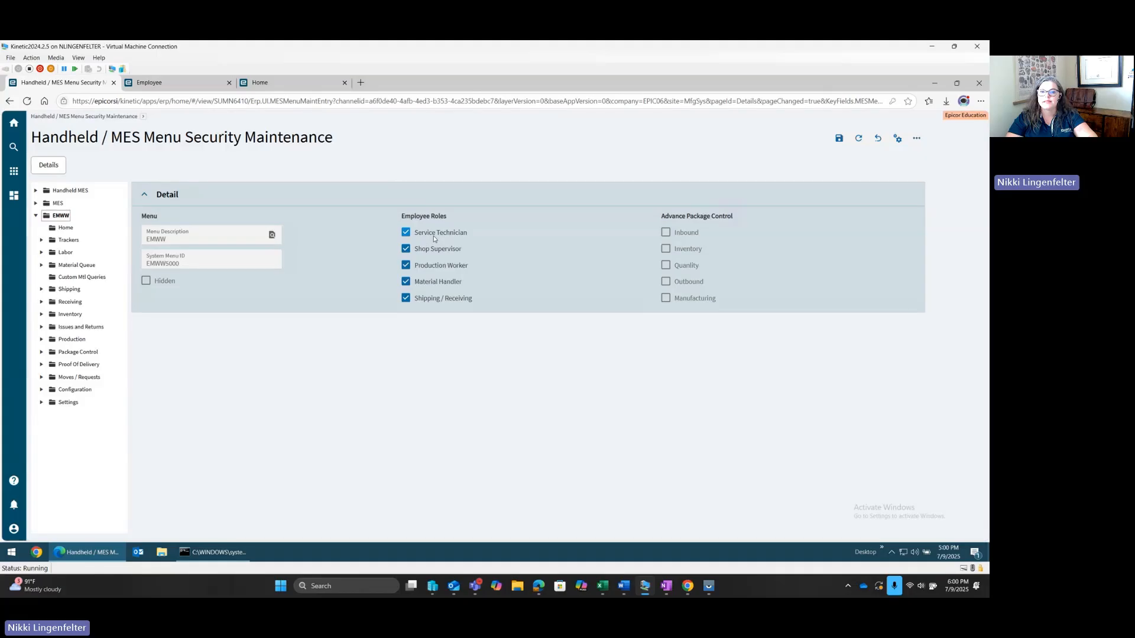
click(176, 86)
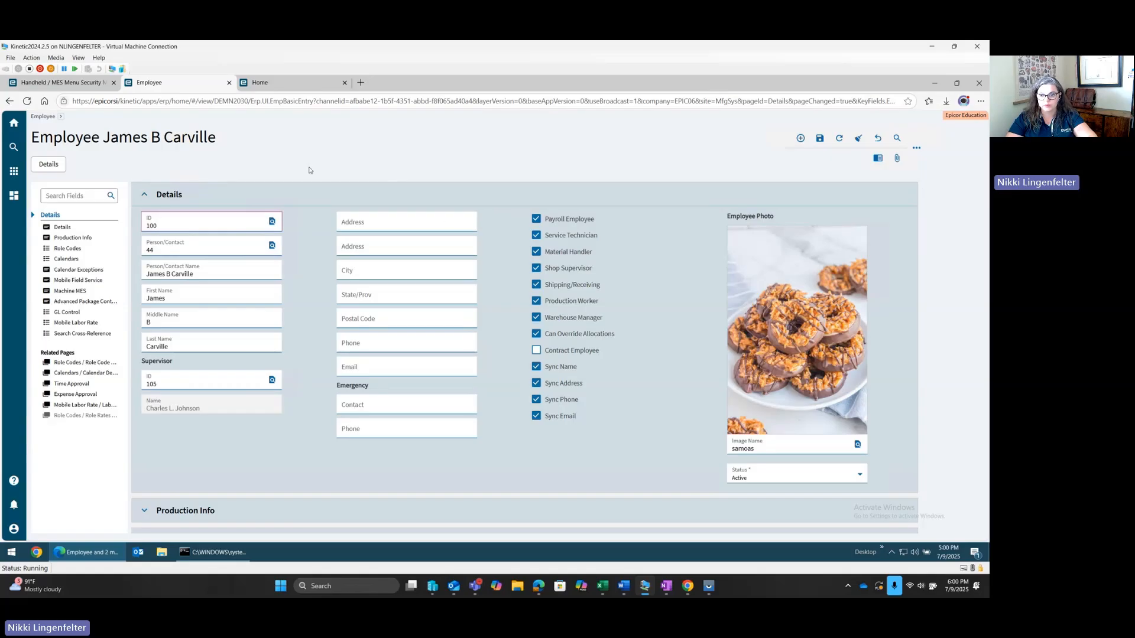
click(83, 83)
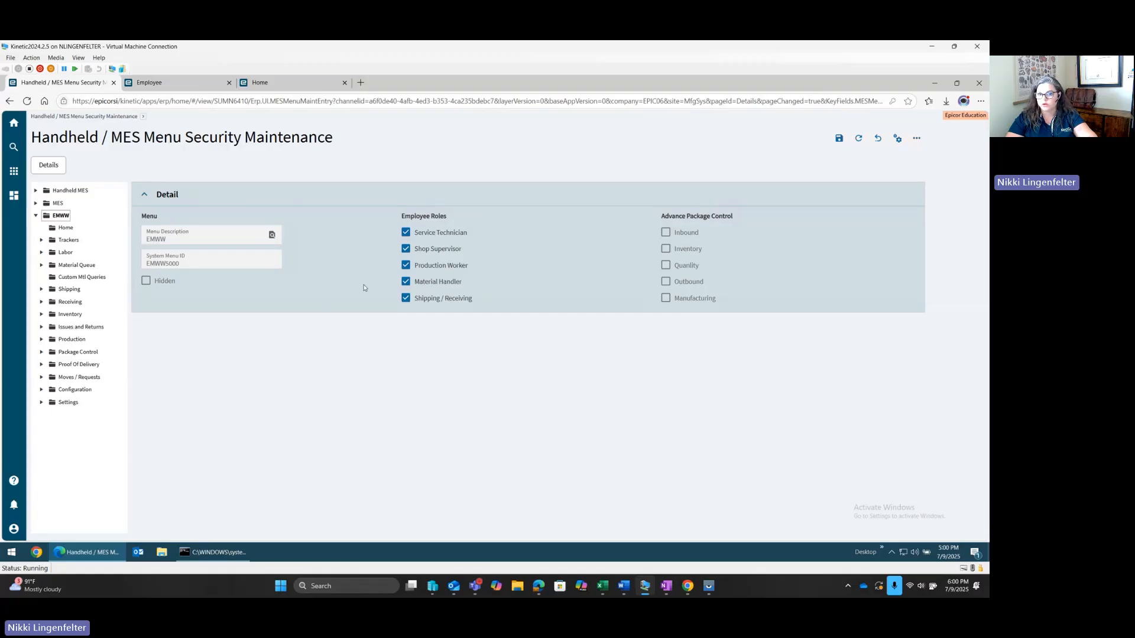
Step: Grant Part Tracker under EMWW Trackers to Shipping / Receiving, Material Handler, Production Worker, Shop Supervisor and Service Technician, and save the change
click(66, 240)
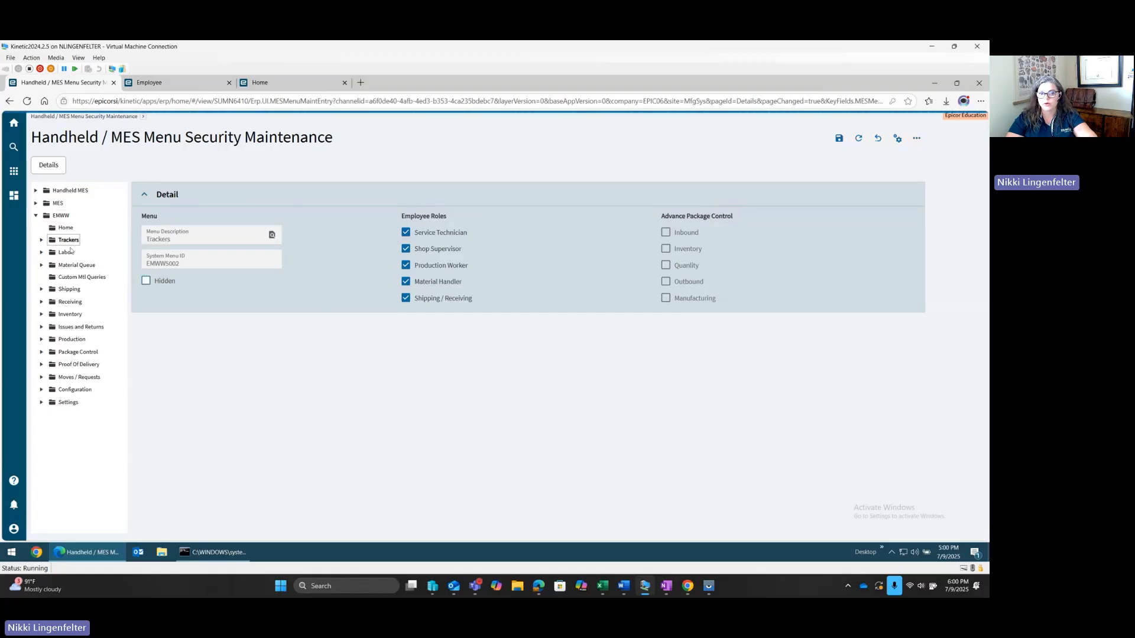
click(41, 241)
click(75, 252)
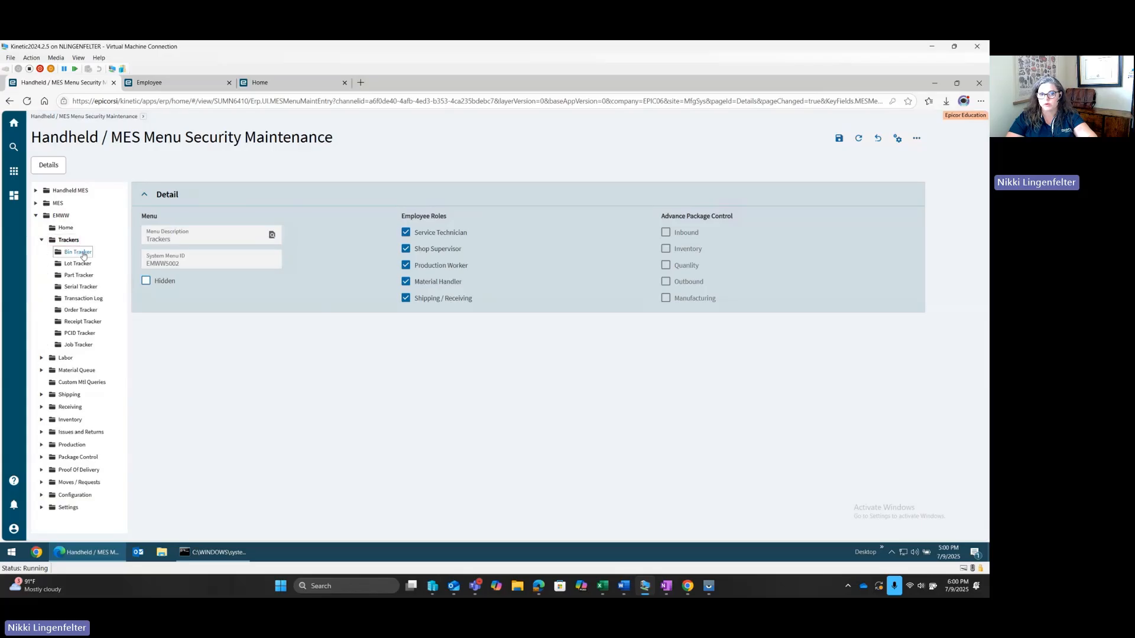
click(75, 275)
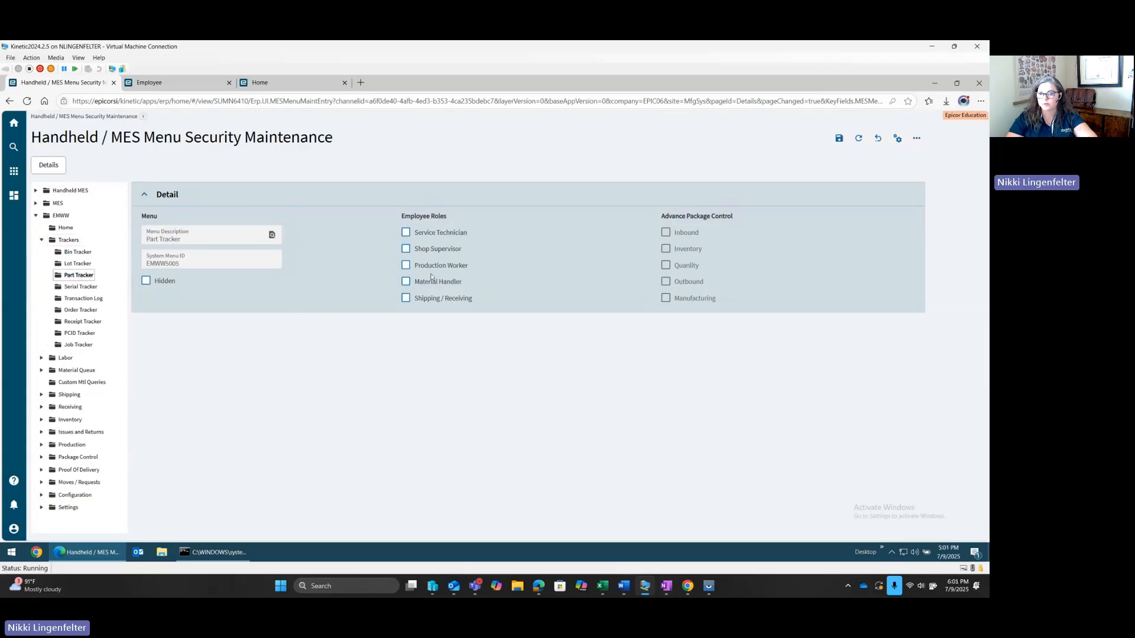
click(406, 298)
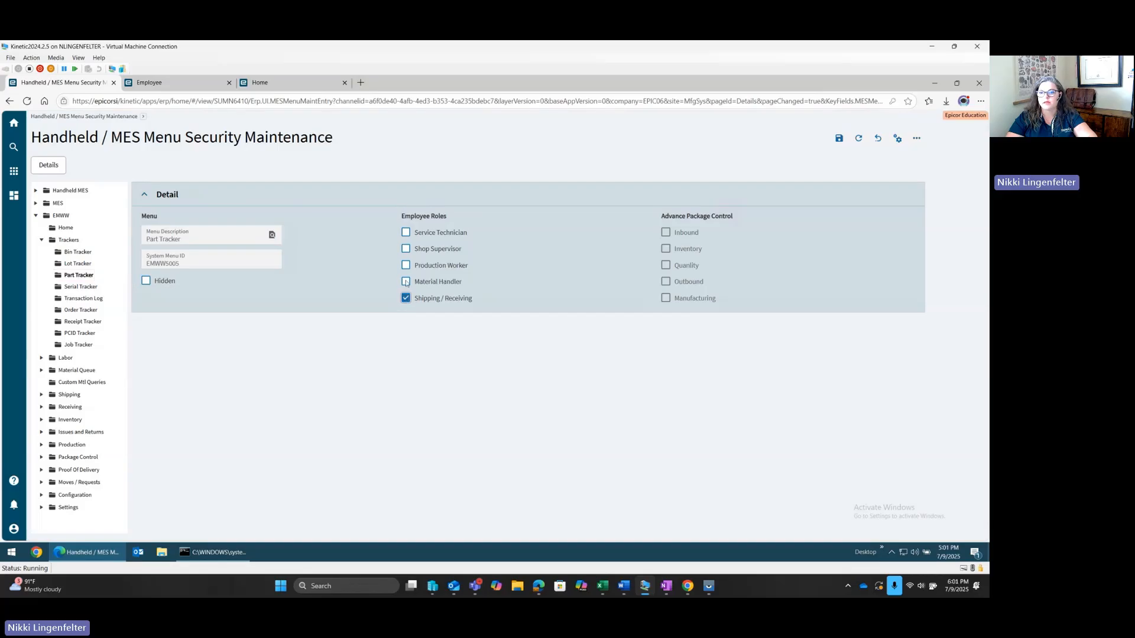
click(406, 281)
click(405, 265)
click(405, 249)
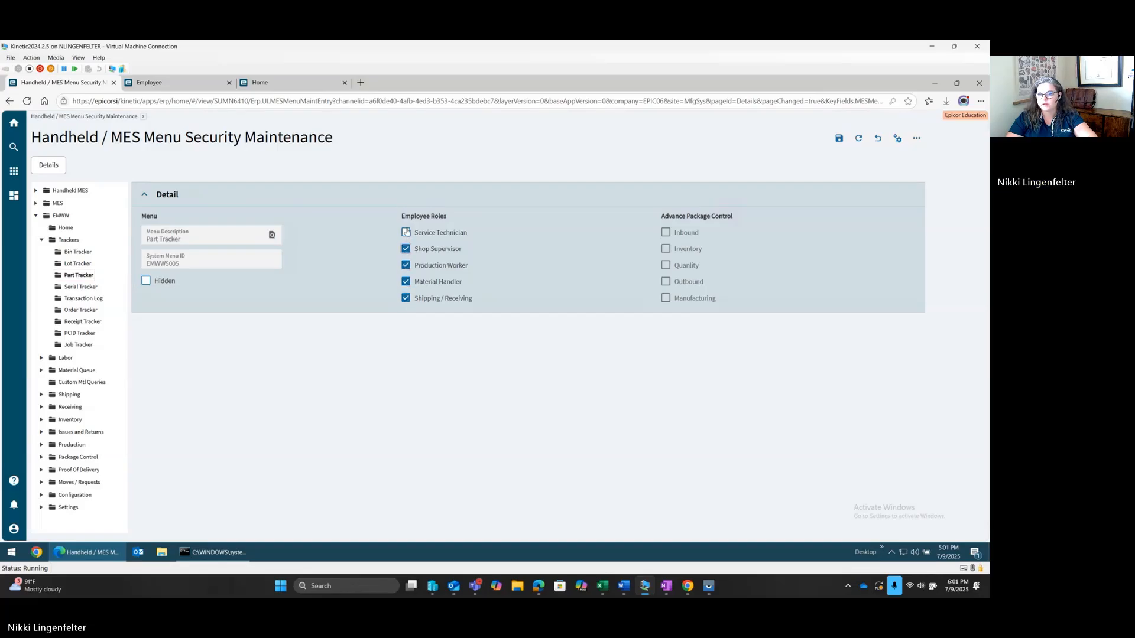
click(406, 233)
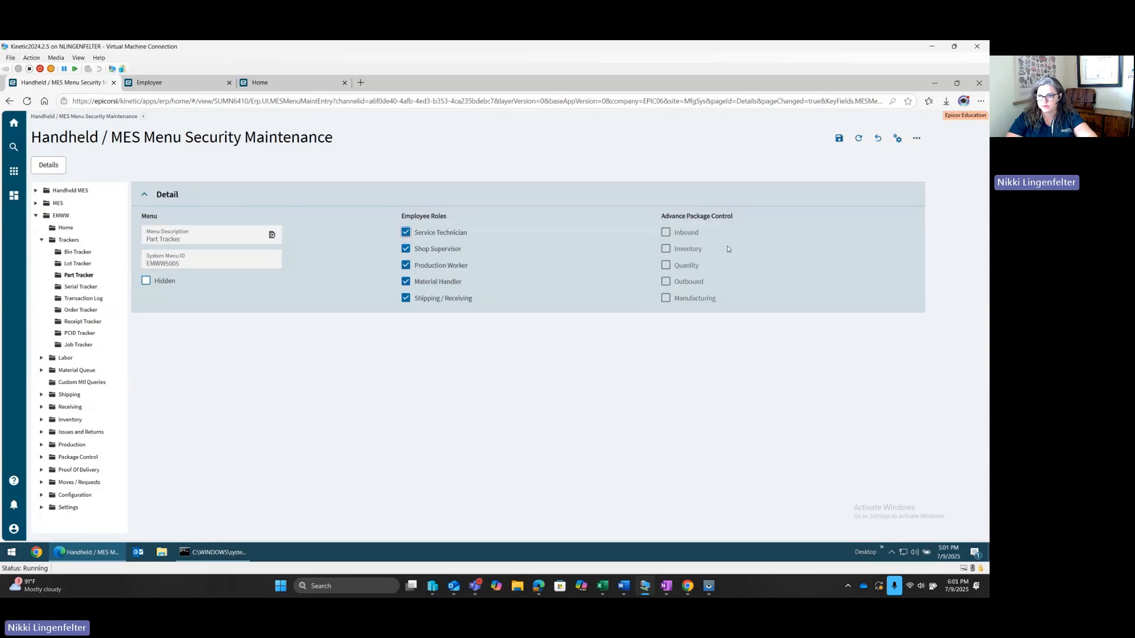
click(840, 138)
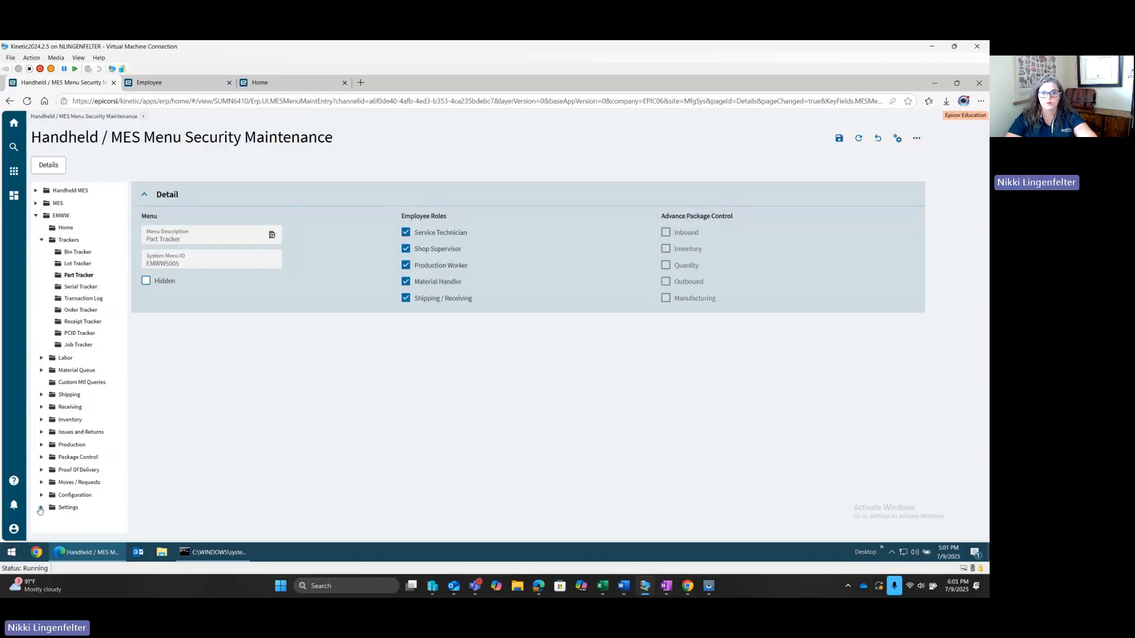
Step: Review the employee roles assigned to the Settings and General Settings menu entries under EMWW
click(708, 585)
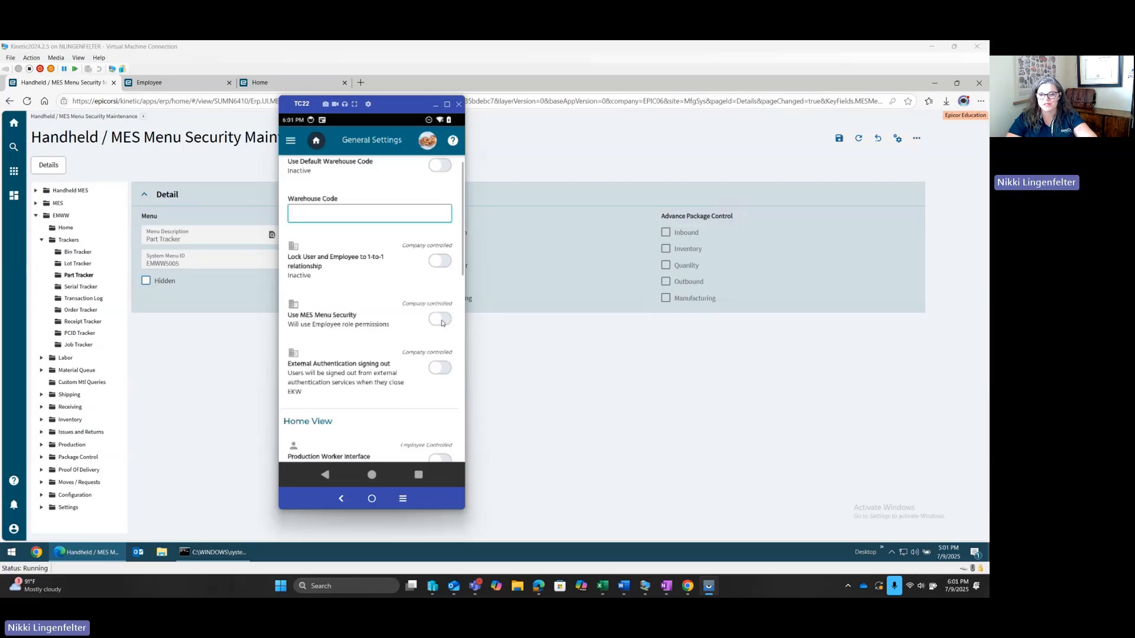
click(577, 366)
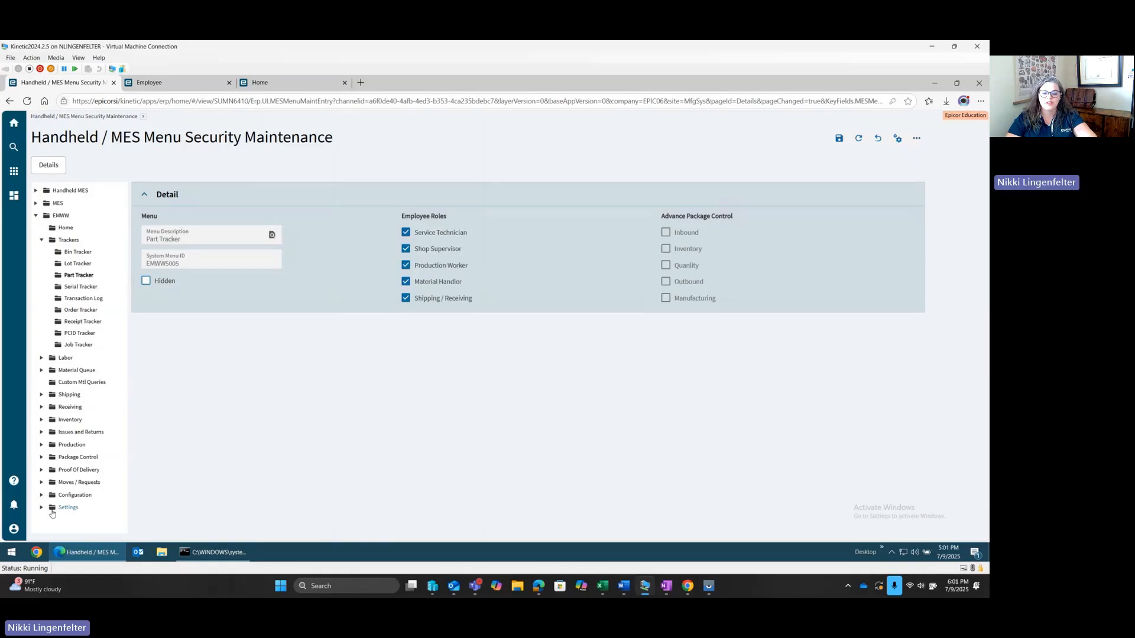
click(41, 507)
scroll(39, 512, down, 2)
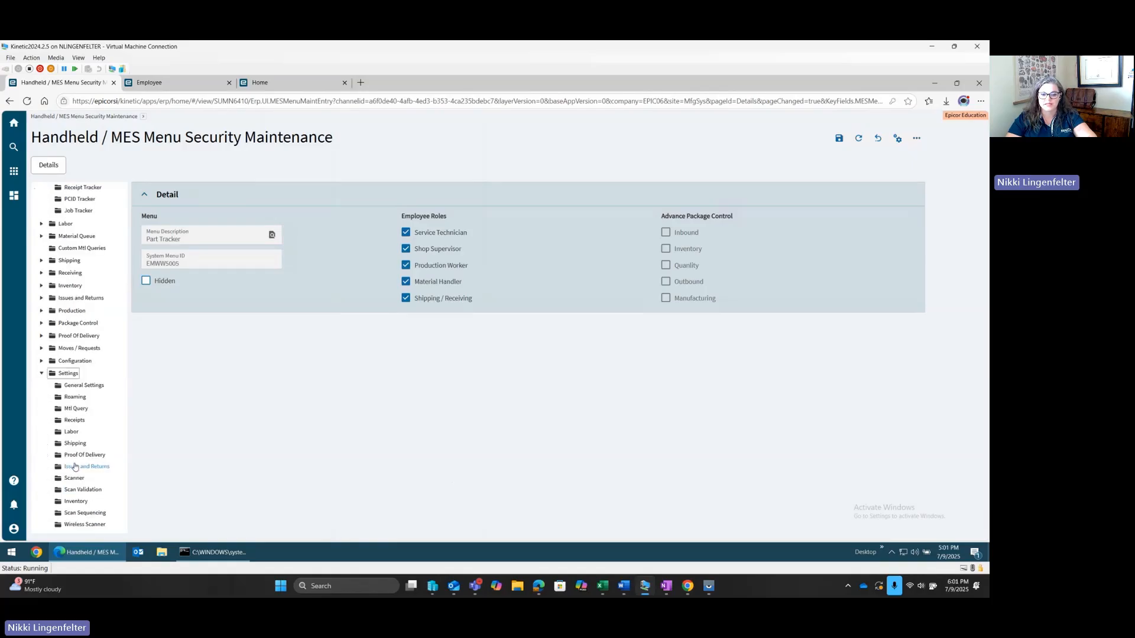
click(61, 373)
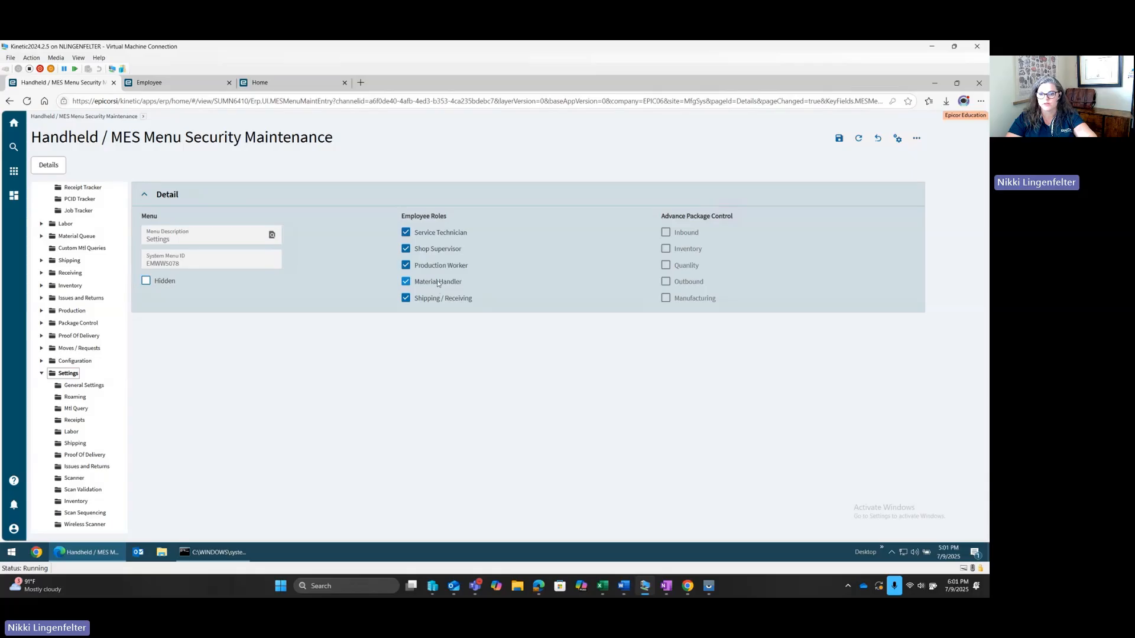
click(88, 384)
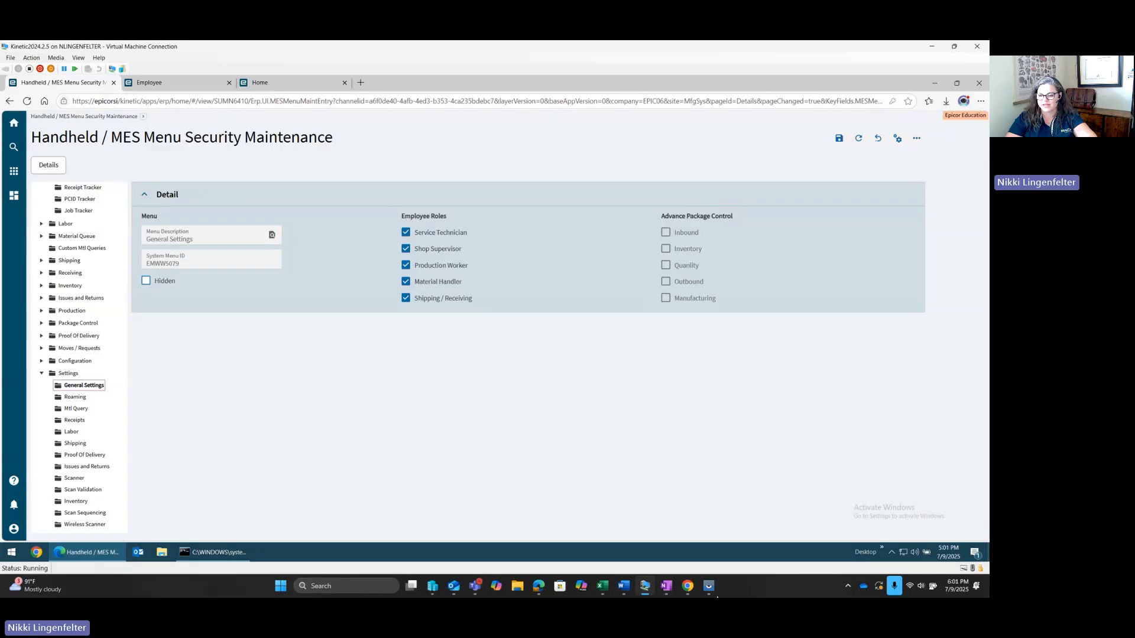
Step: Switch to the handheld device and turn on Use MES Menu Security in General Settings
click(709, 514)
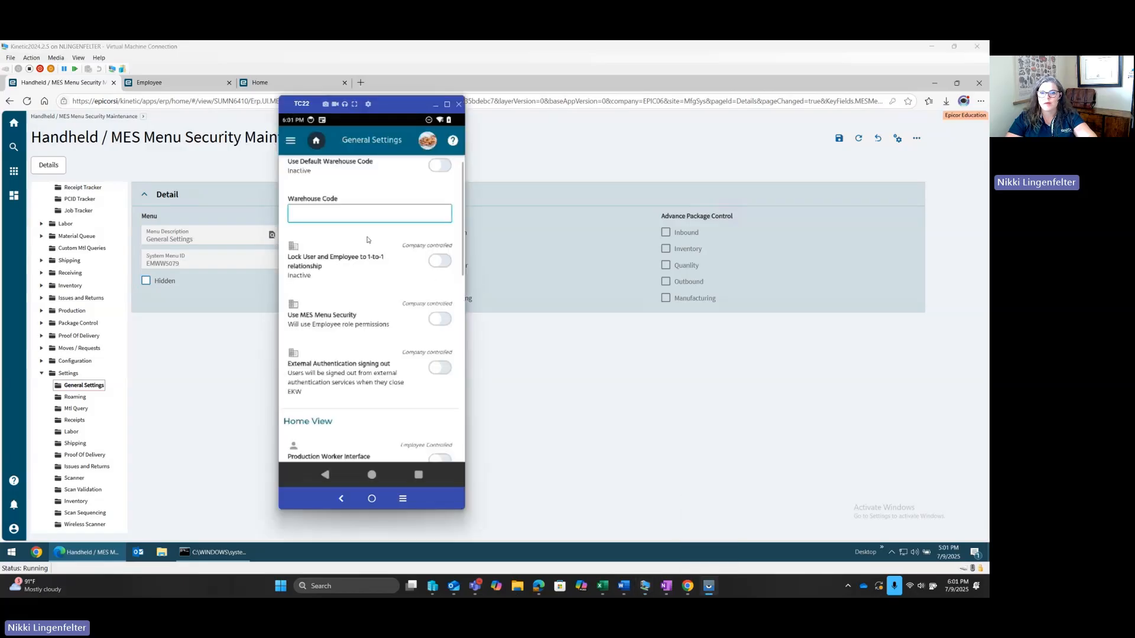
click(445, 320)
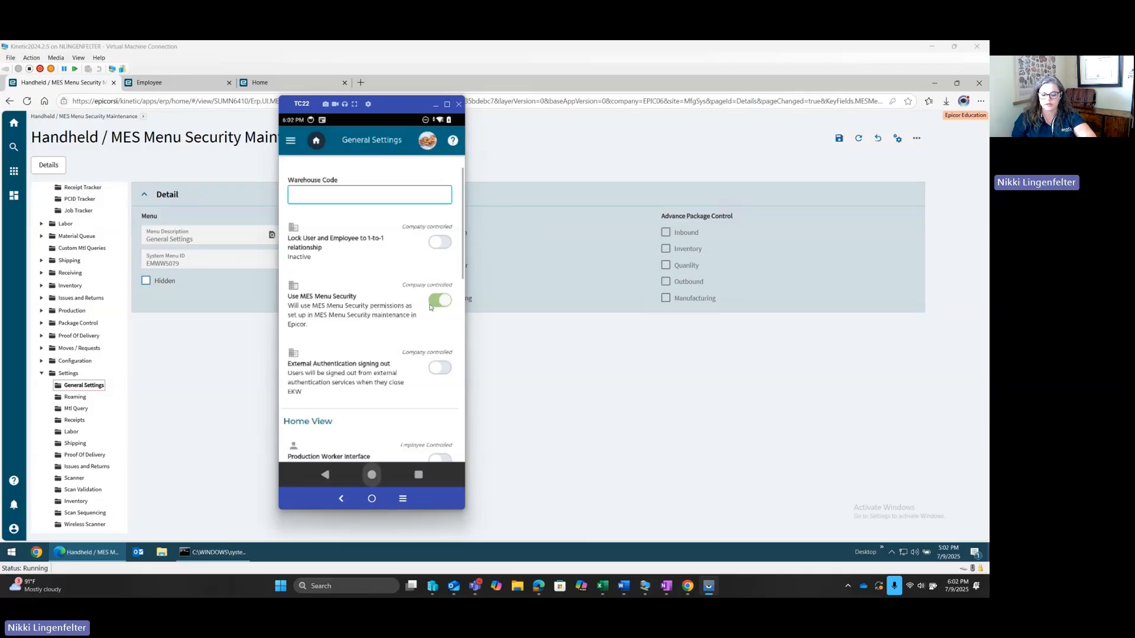
scroll(430, 306, down, 2)
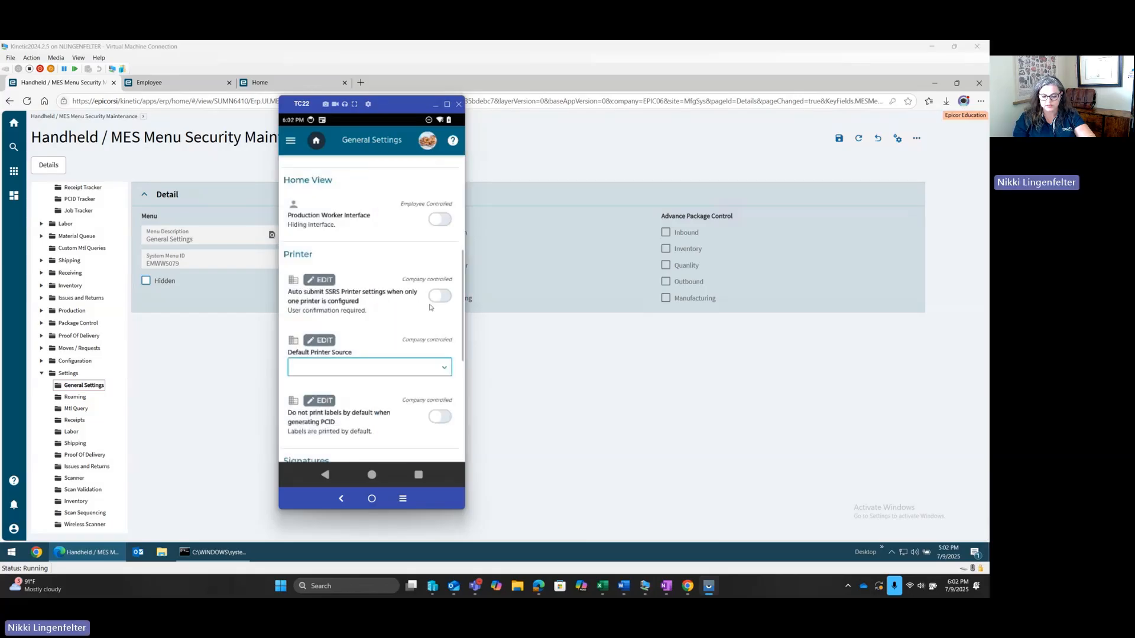
Step: Examine the Inventory entries in the handheld's navigation menu and return to Handheld / MES Menu Security Maintenance in Kinetic
scroll(429, 306, up, 3)
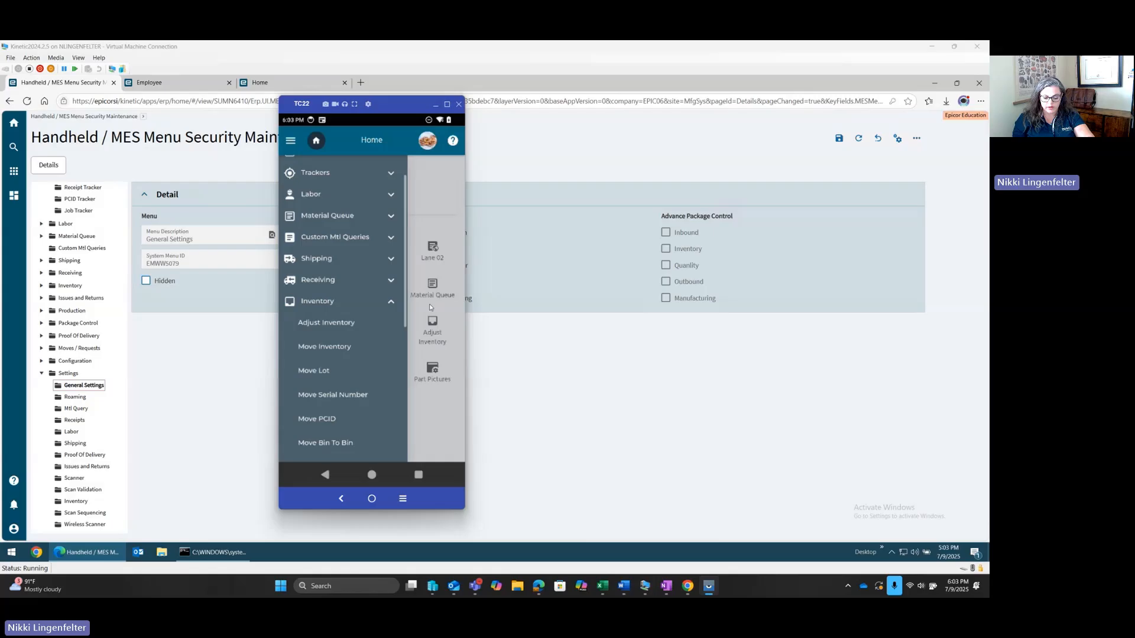
scroll(429, 304, down, 3)
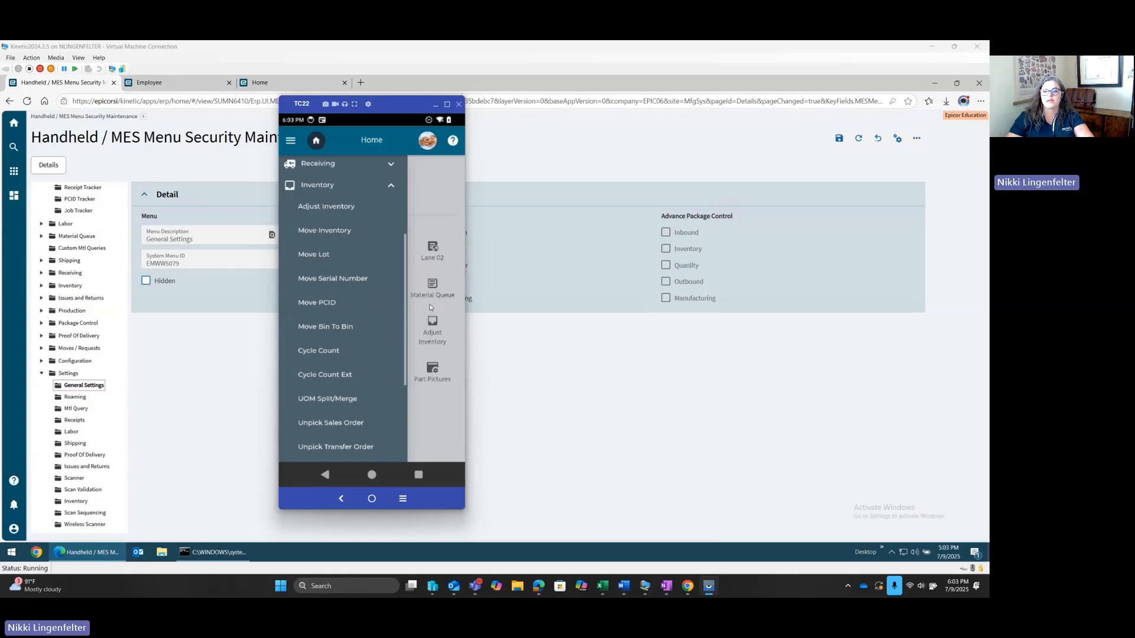
click(266, 343)
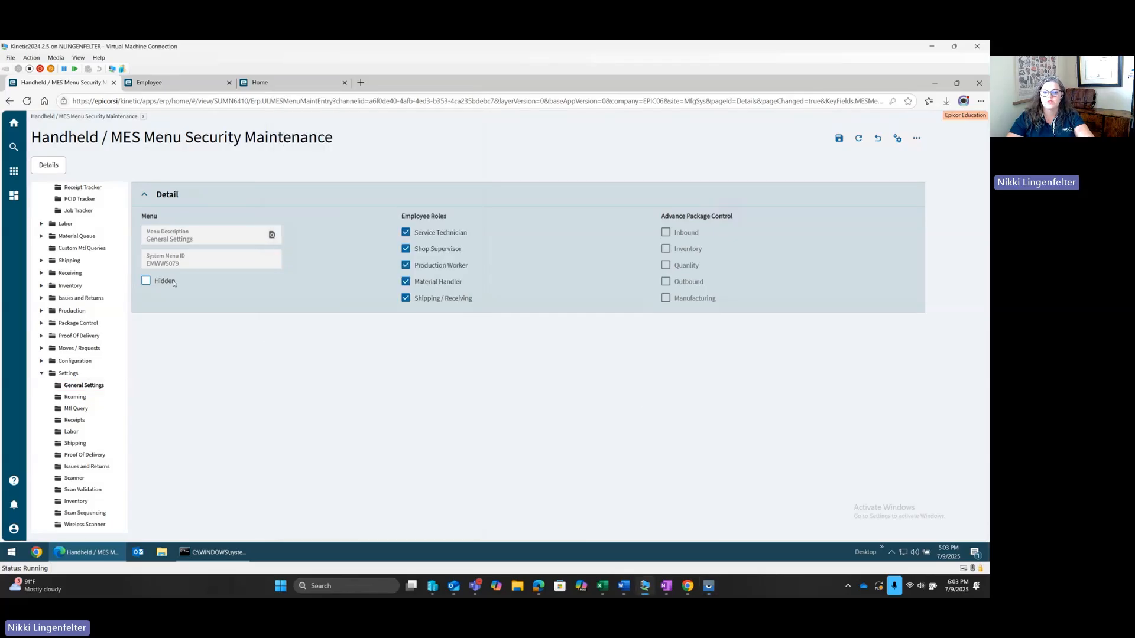